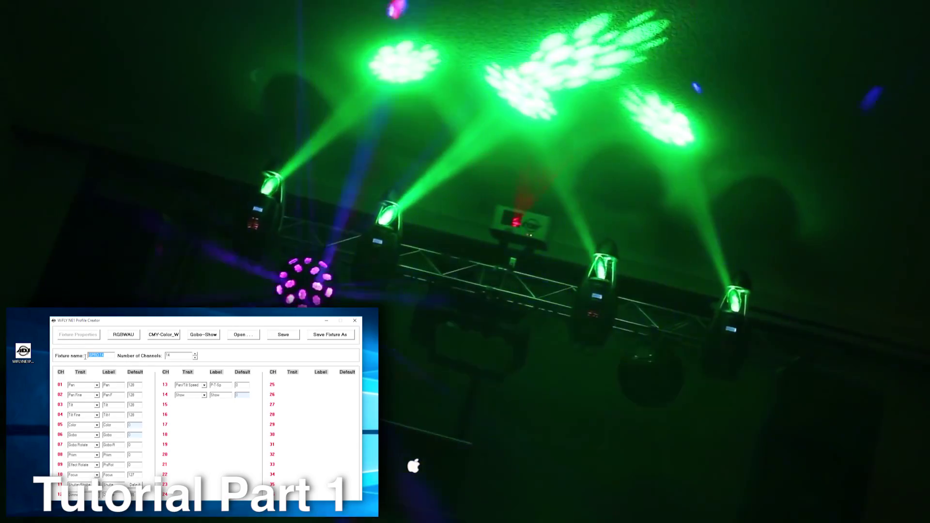
Step: Select the existing ISPRO-14 fixture name to start from a blank profile
double_click(99, 356)
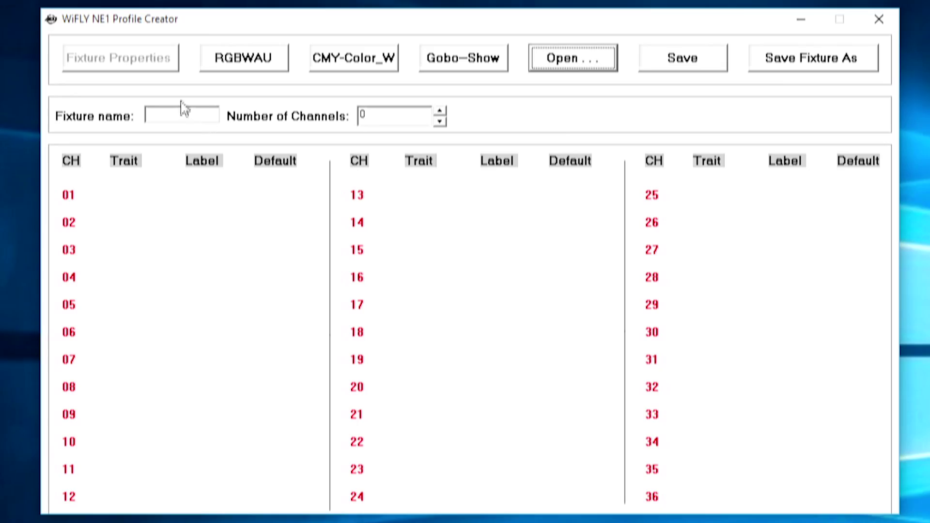
Step: Name the fixture SSC2 and raise the number of channels to 6
left_click(182, 113)
type("SSC2")
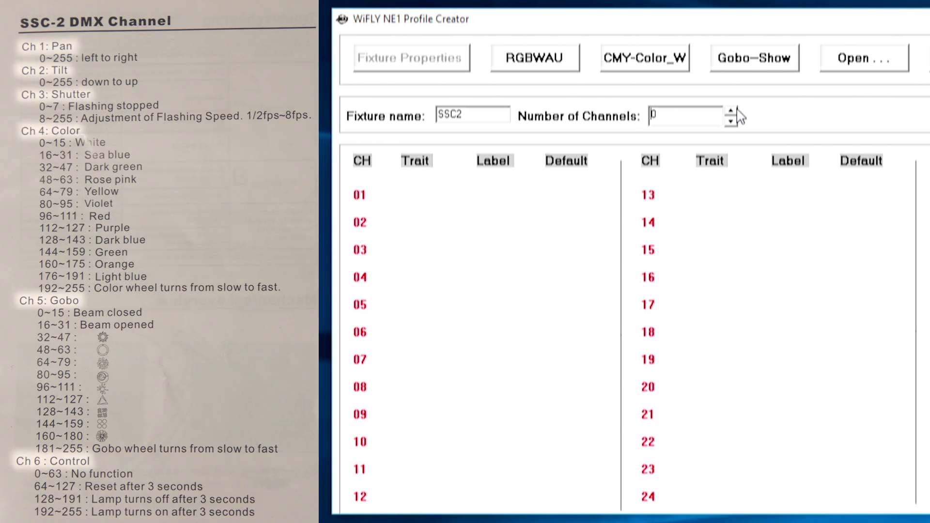
left_click(731, 111)
left_click(731, 110)
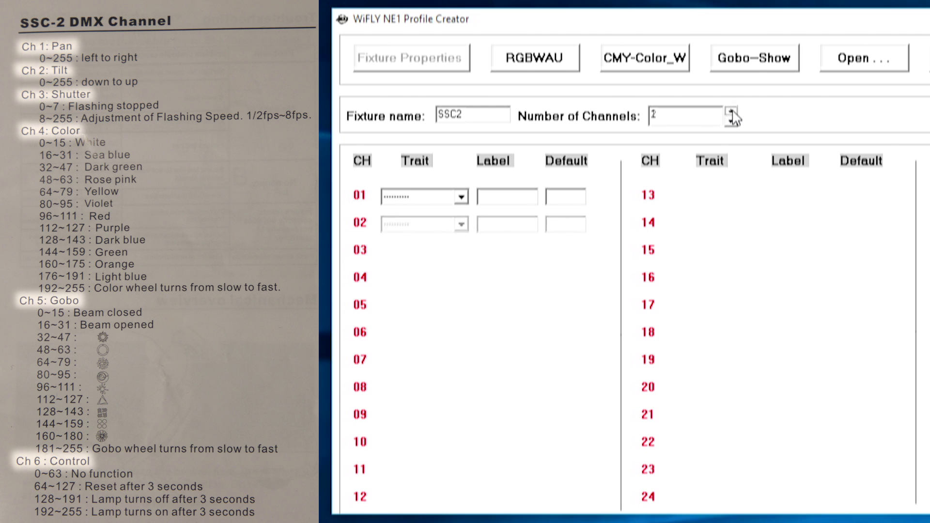
left_click(731, 111)
left_click(730, 111)
left_click(731, 111)
left_click(731, 111)
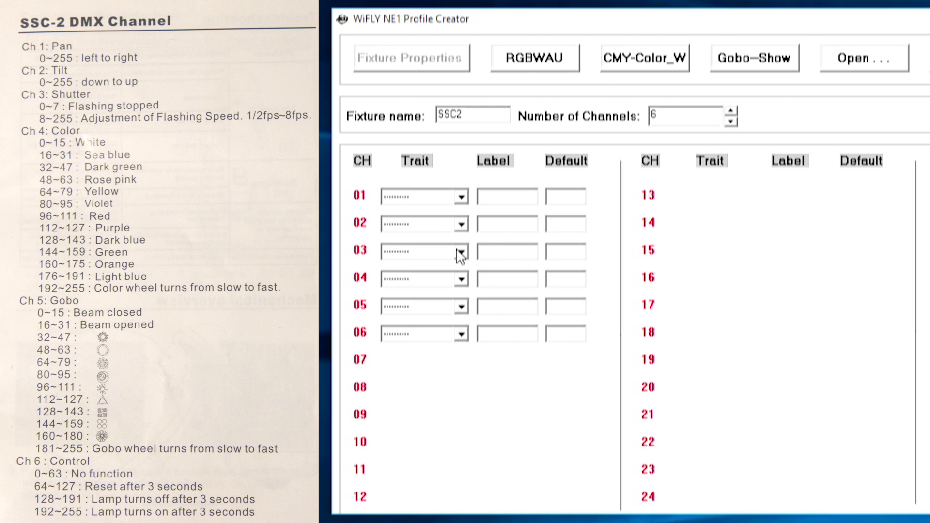
Step: Set channel 01's trait to Pan and channel 02's trait to Tilt
left_click(462, 196)
left_click(461, 197)
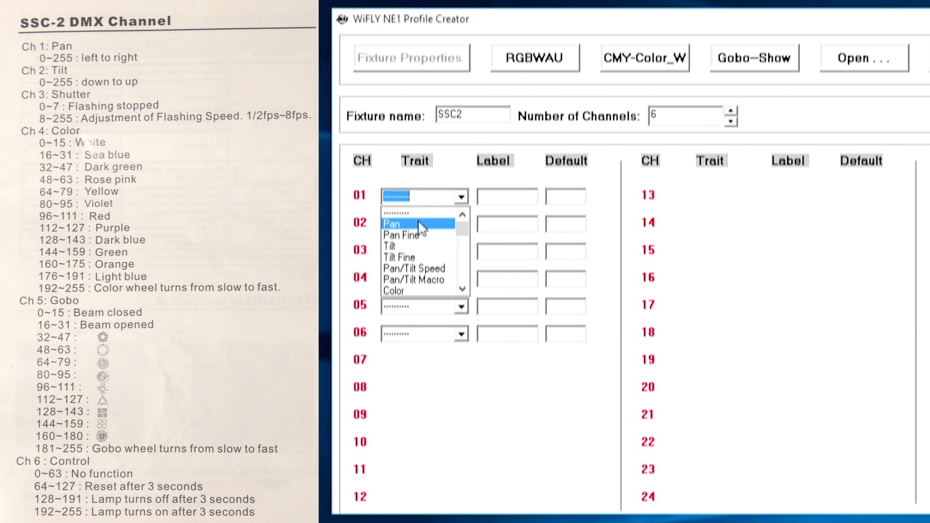
left_click(418, 218)
double_click(484, 197)
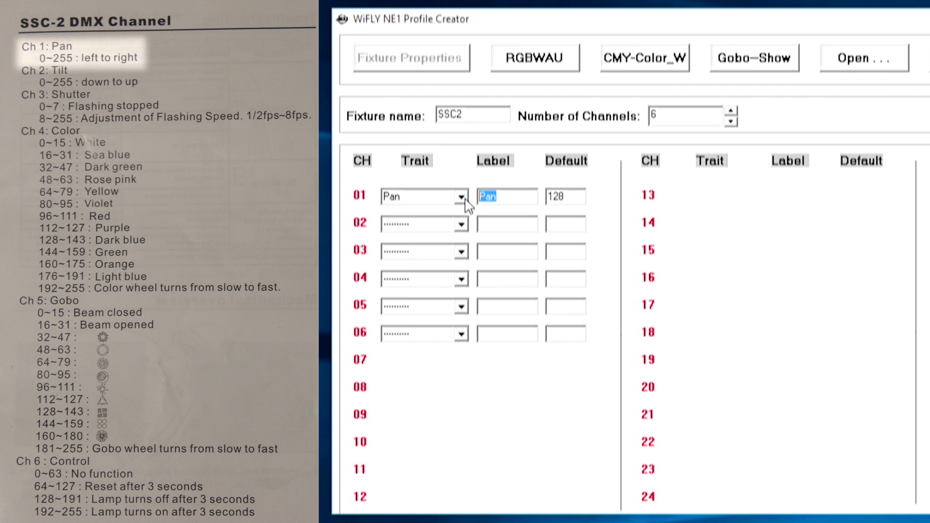
key("Tab")
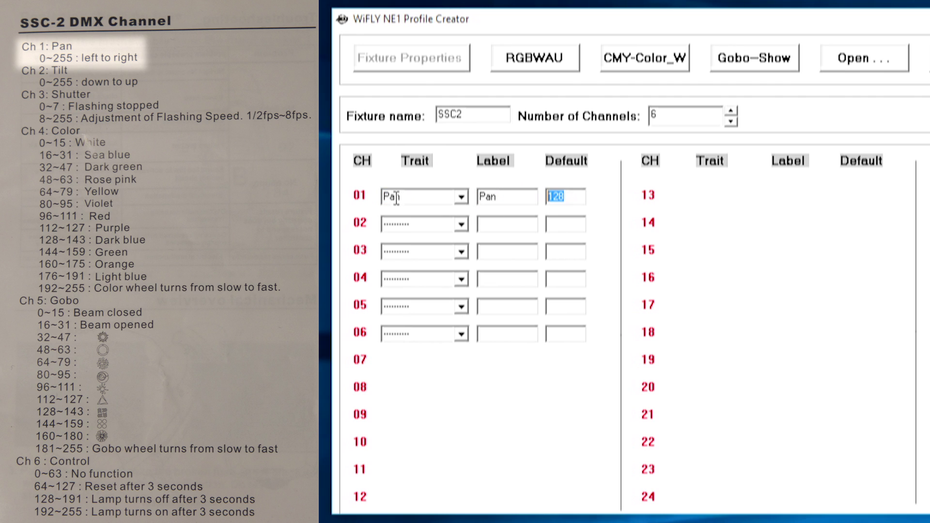
left_click(496, 226)
left_click(461, 224)
left_click(411, 275)
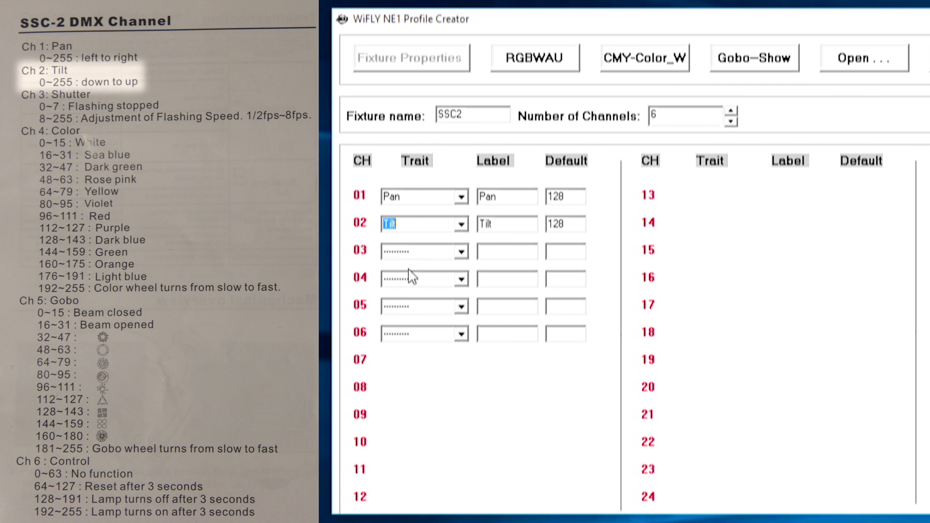
Step: Assign Shutter/Strobe, Color, Gobo and Show traits to channels 03 through 06
left_click(461, 251)
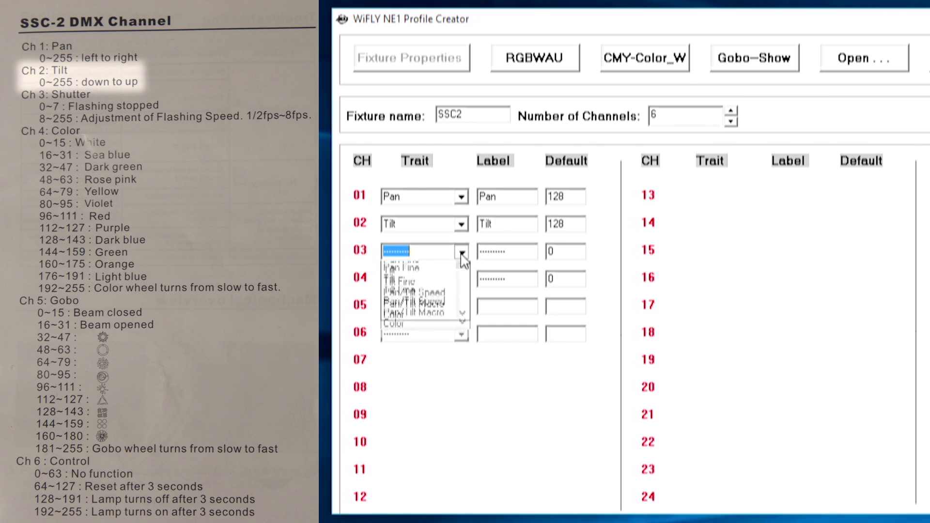
scroll(463, 347, "down", 6)
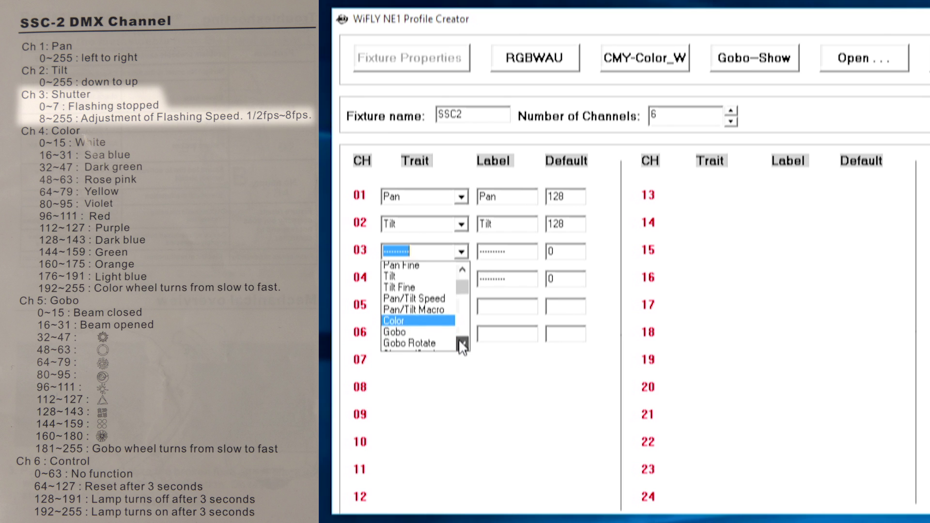
left_click(426, 313)
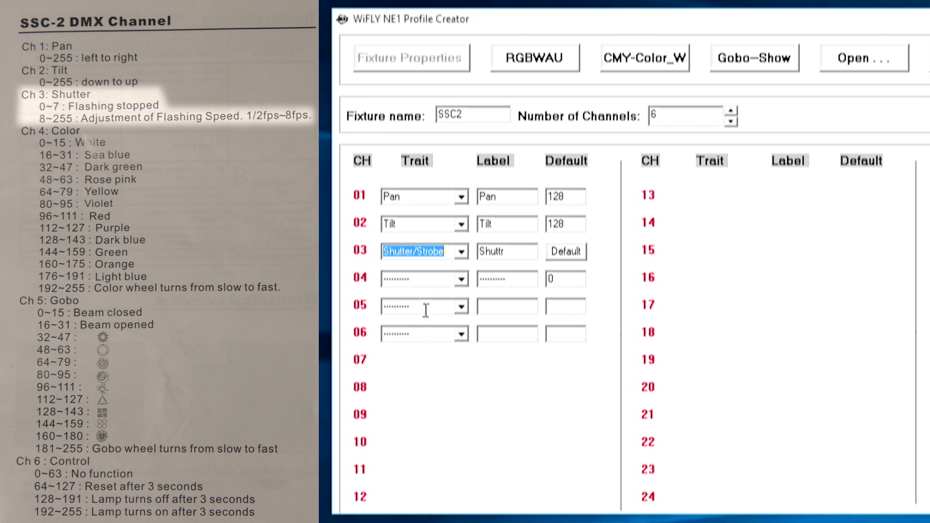
left_click(461, 279)
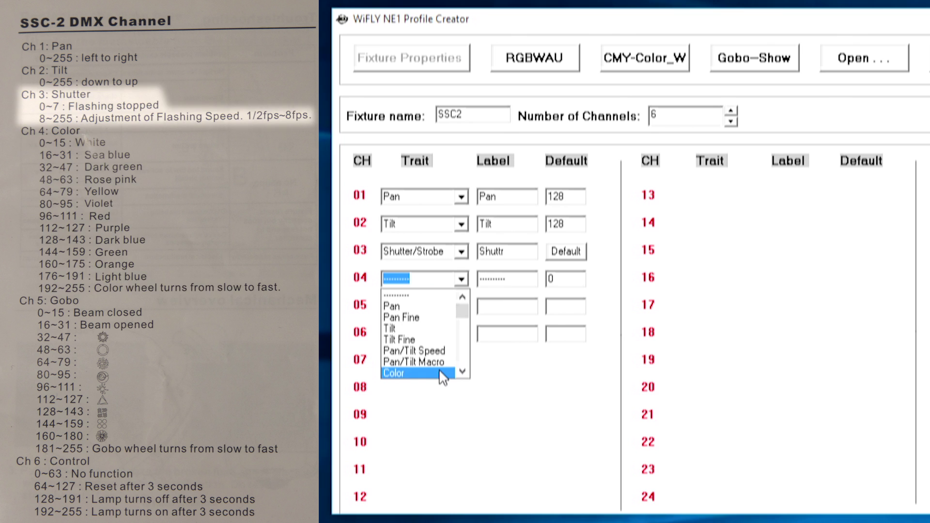
left_click(387, 373)
left_click(461, 306)
left_click(463, 401)
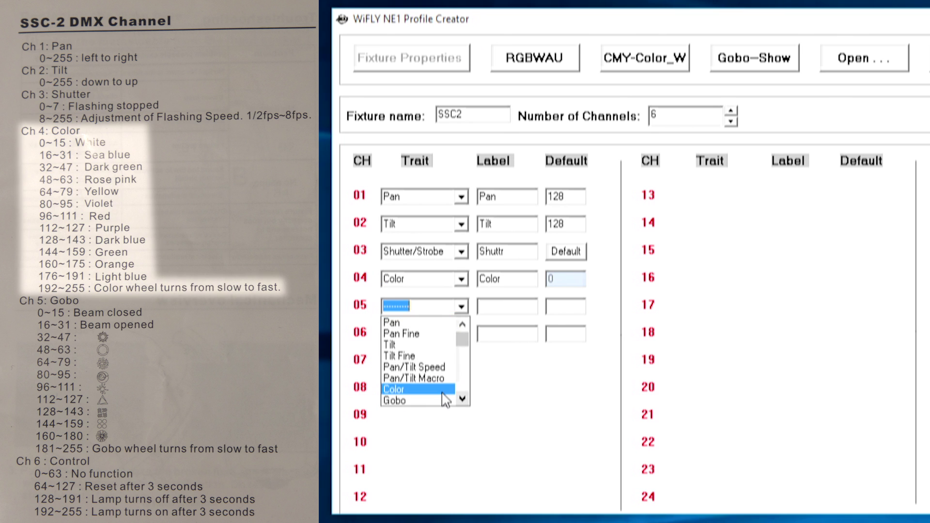
left_click(445, 390)
left_click(461, 334)
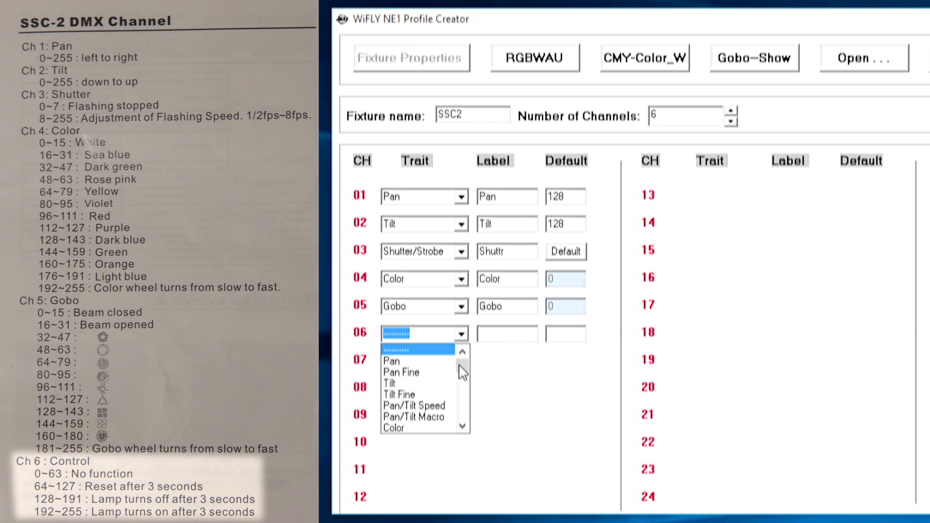
left_click_drag(464, 371, 461, 403)
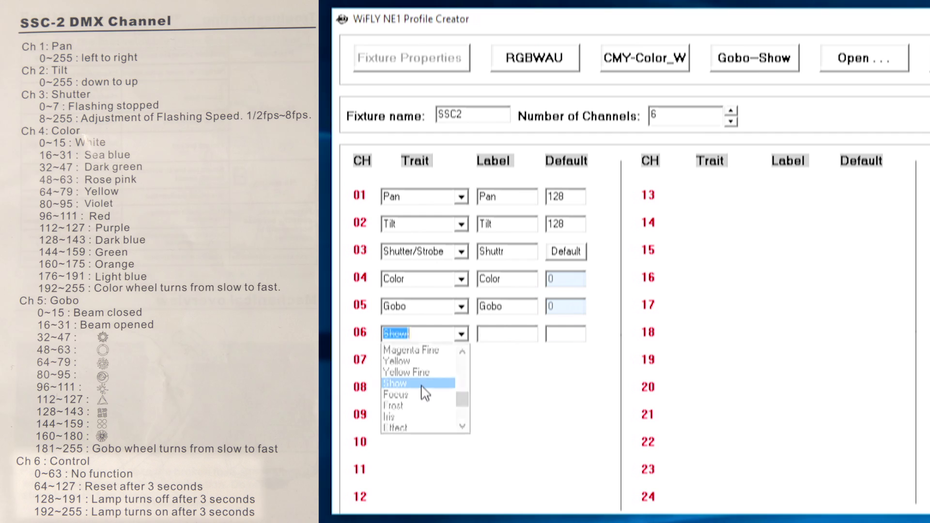
left_click(420, 384)
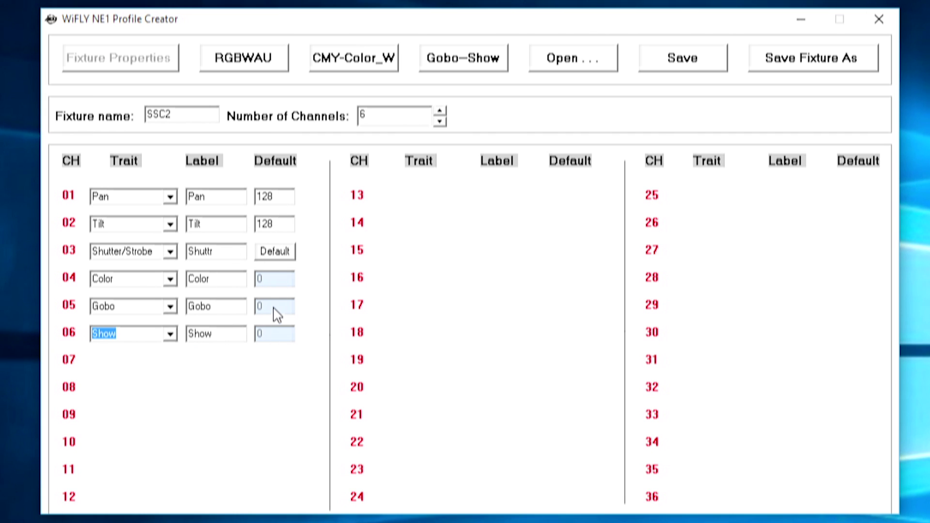
Step: Give channel 03 (Shutter/Strobe) a minimum of 8 with maximum 255, and confirm
left_click(272, 261)
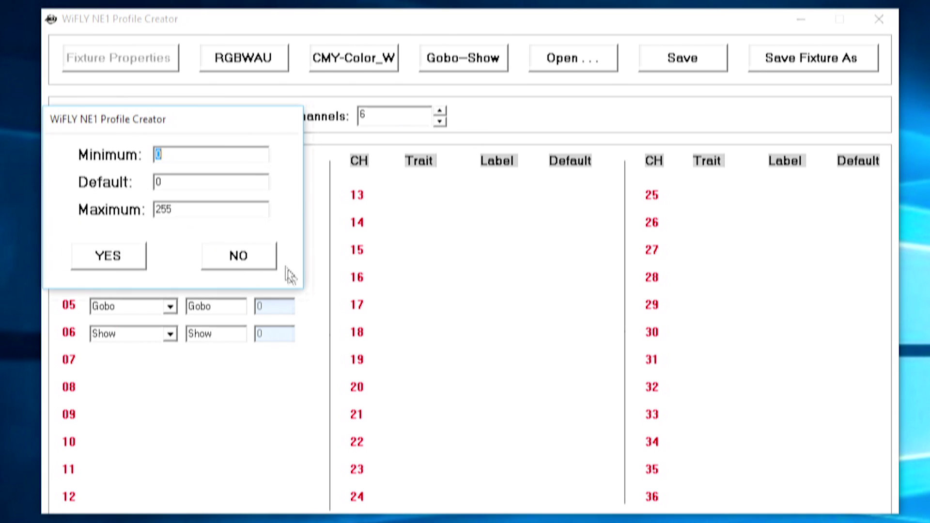
left_click_drag(235, 135, 570, 220)
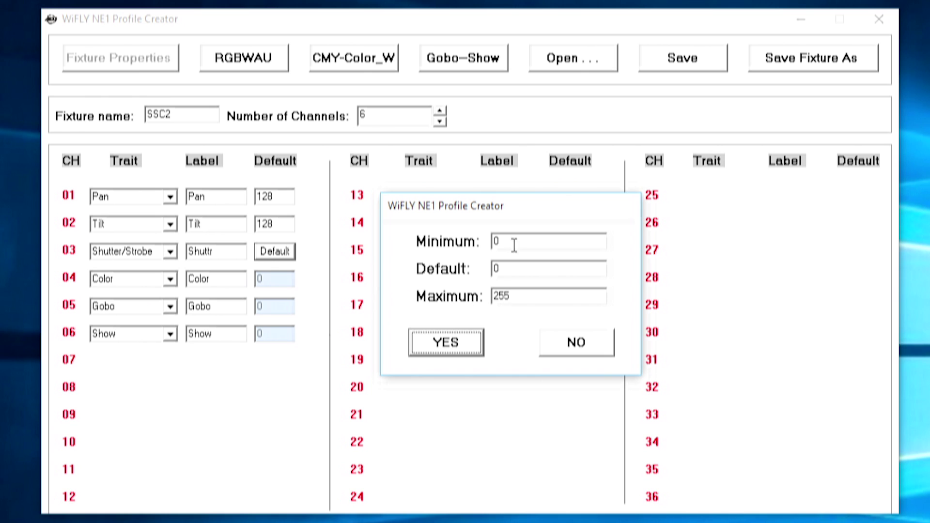
left_click_drag(501, 242, 484, 249)
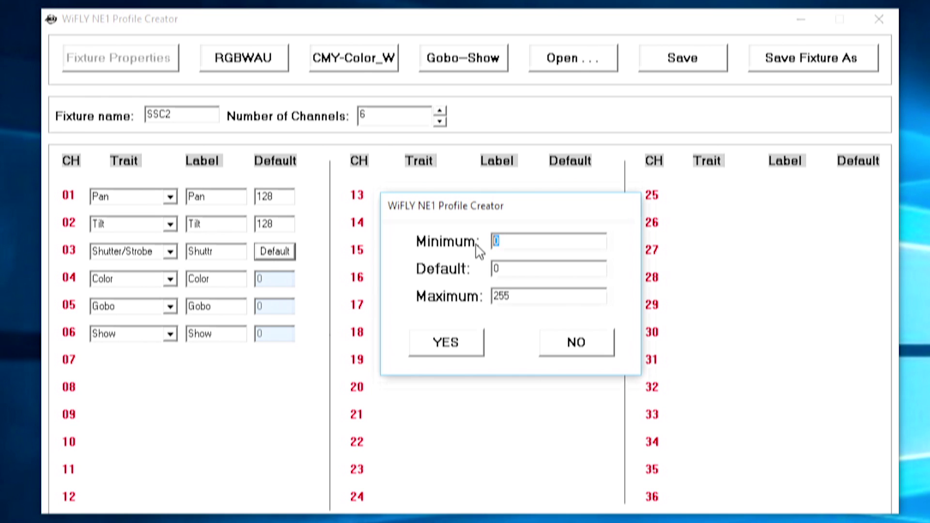
type("8")
left_click_drag(515, 296, 491, 298)
left_click(475, 347)
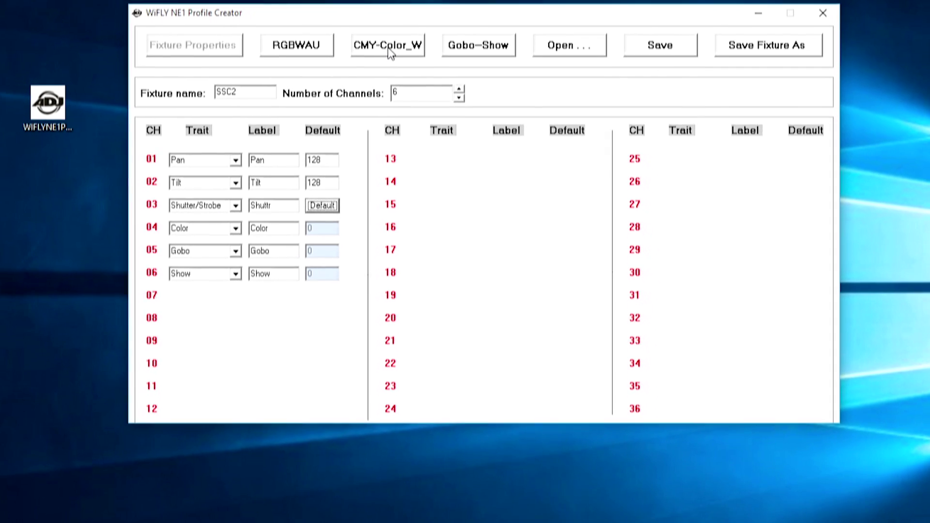
Step: On the CMY-Color_W page, enter sixteen channel 4 color wheel values from 10, 25, 40 up to 255
left_click(390, 49)
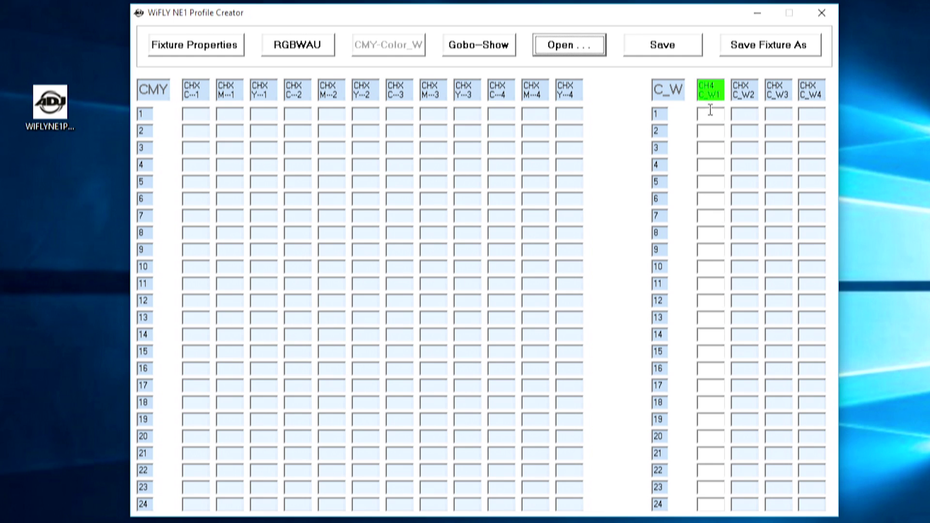
left_click(710, 111)
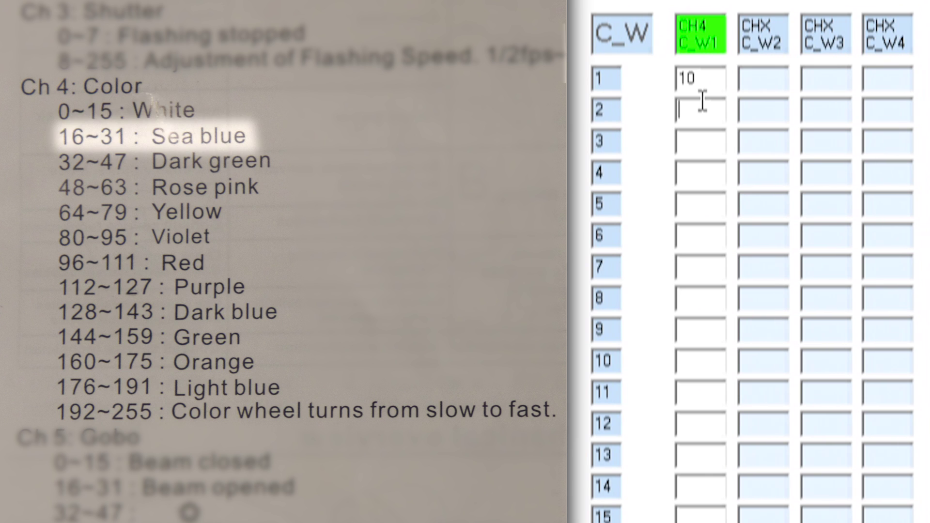
type("25")
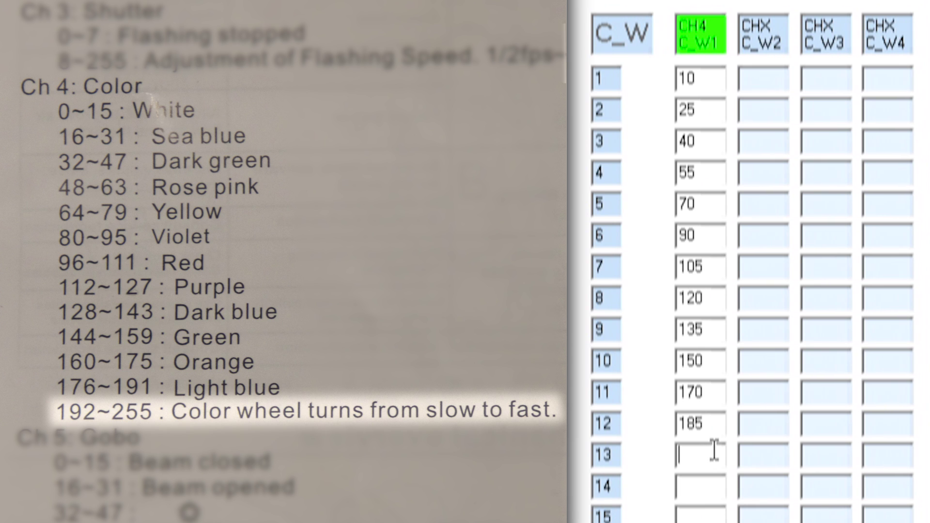
type("192")
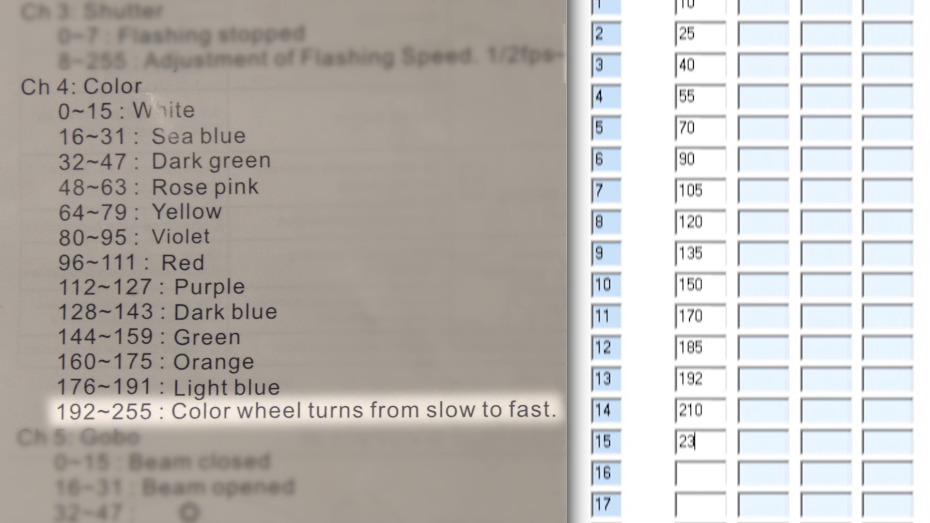
type("0")
left_click(720, 467)
type("255")
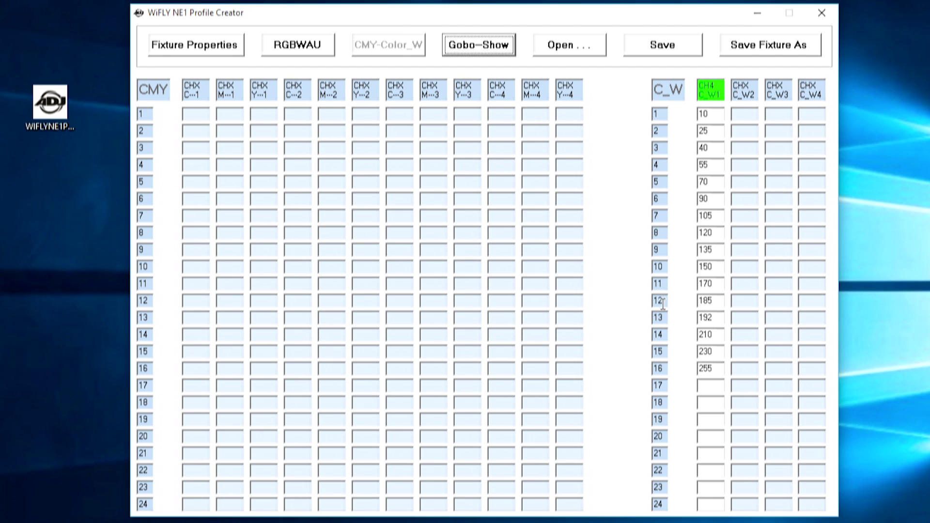
left_click(710, 368)
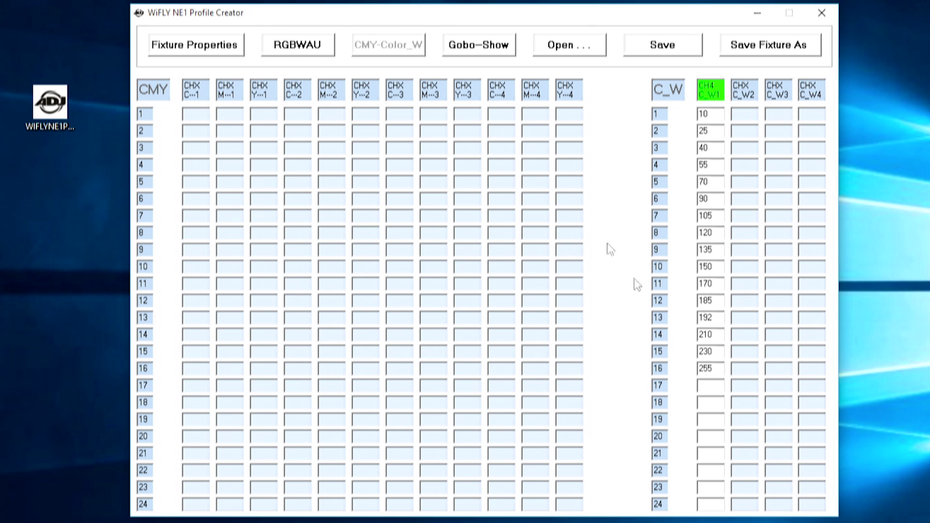
Step: Switch to the Gobo-Show page and begin the channel 5 gobo values at row 1
left_click(491, 49)
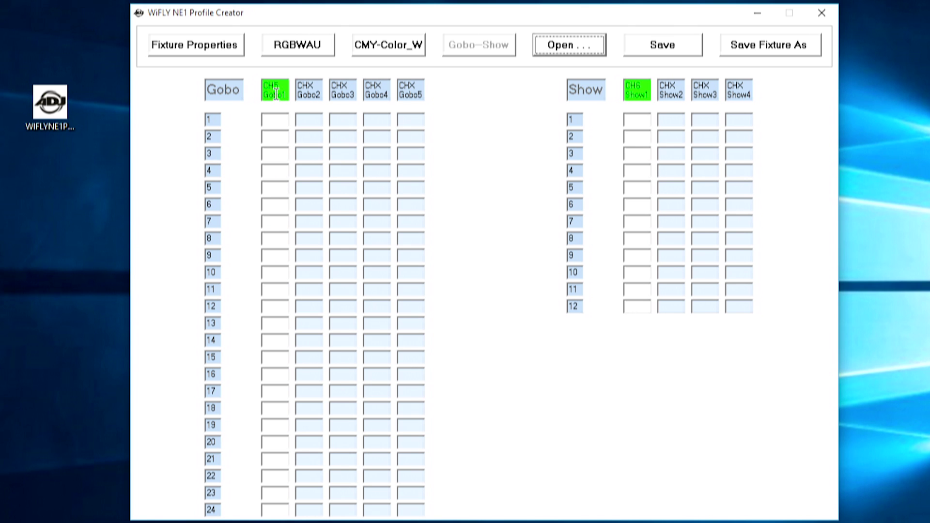
left_click(278, 120)
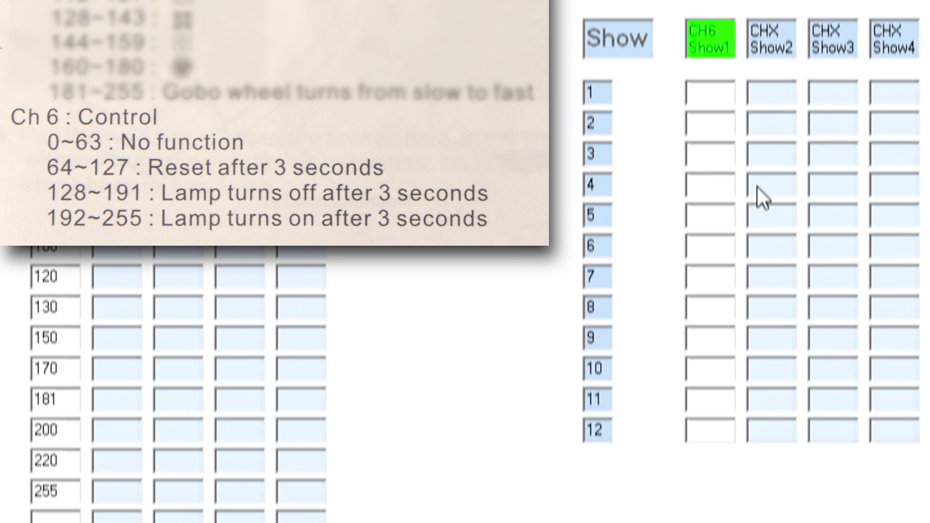
Step: Enter show values 0, 100, 150 and 200 in channel 6 rows 1–4
left_click(710, 92)
type("0")
left_click(726, 123)
type("100")
left_click(713, 154)
type("150")
left_click(706, 187)
type("200")
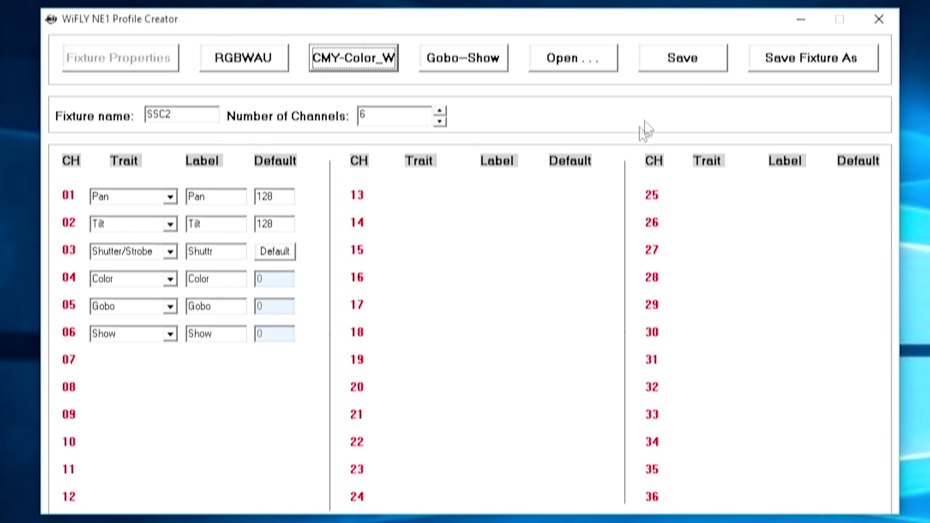
Step: Save the profile to the Desktop as SSC2-6.LDF
left_click(683, 70)
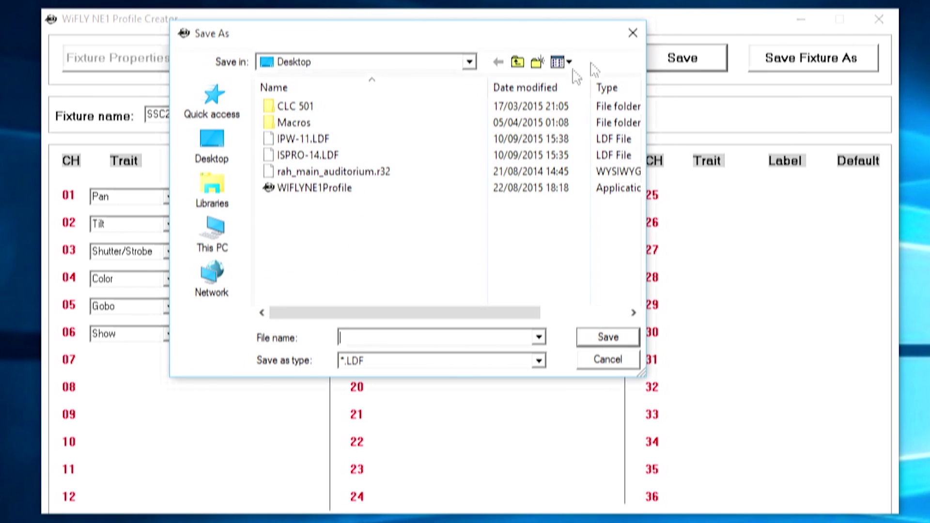
type("SSC2-6")
left_click_drag(338, 337, 413, 337)
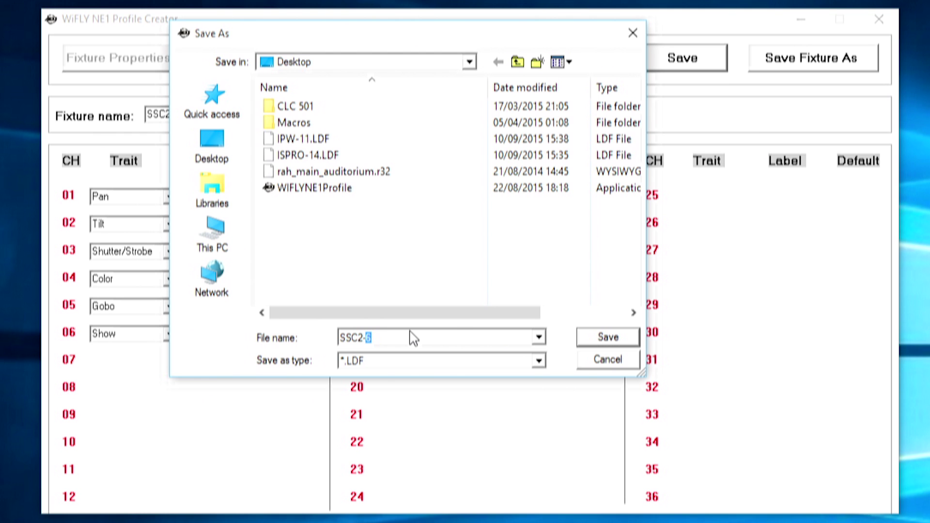
left_click(412, 337)
left_click(608, 339)
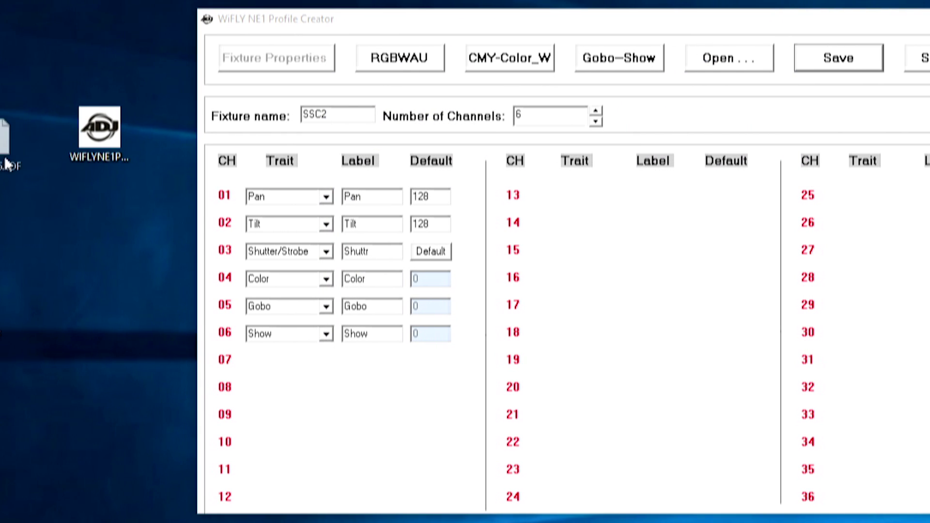
left_click(57, 172)
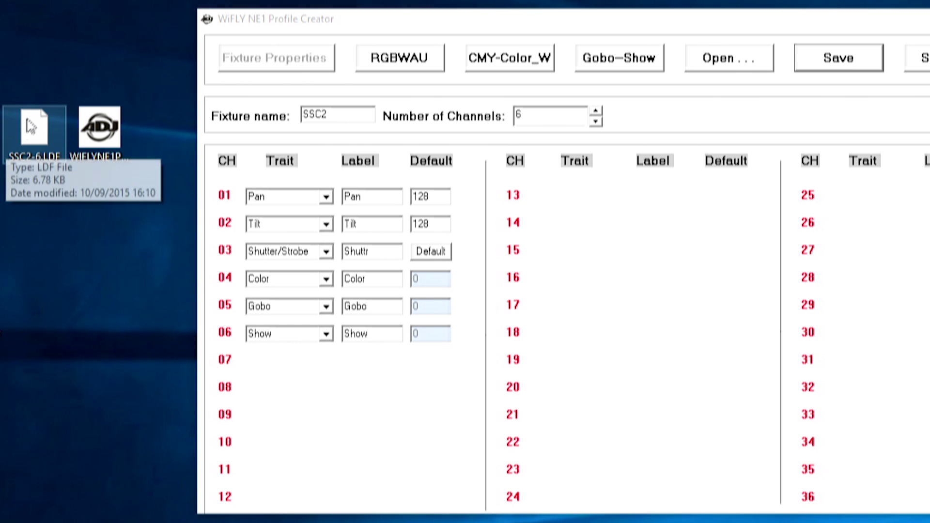
left_click(58, 209)
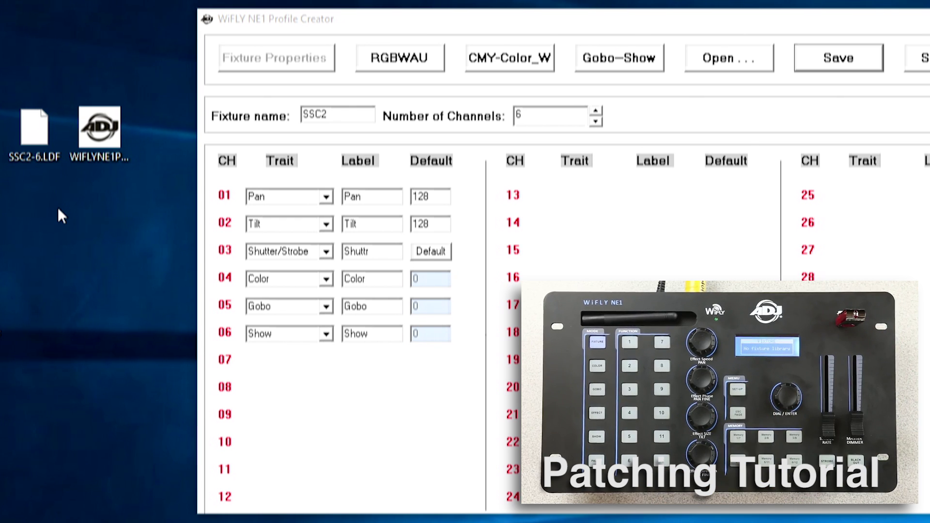
left_click(456, 293)
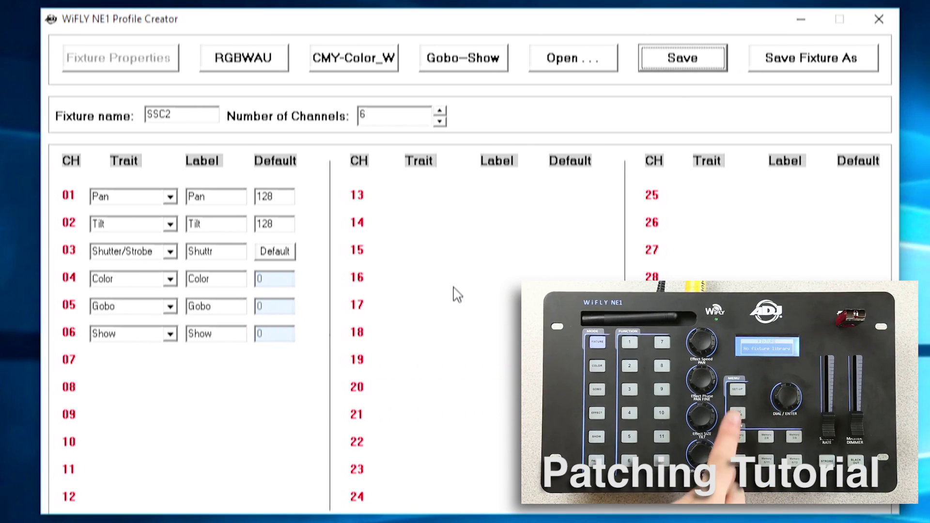